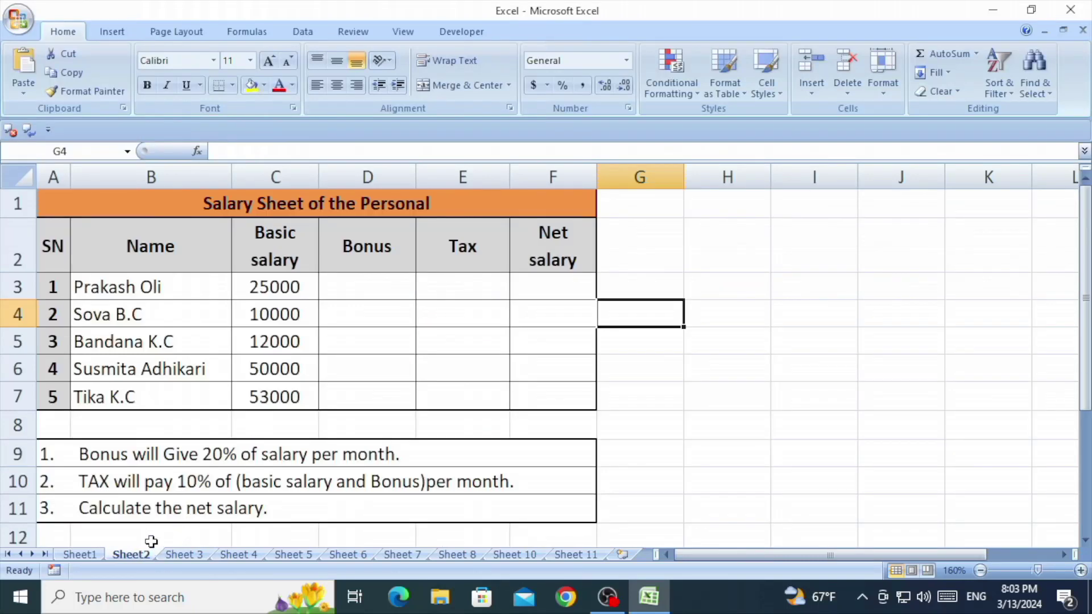
Step: Review the General Bill example, the salary table's columns and the 20% bonus rule in row 9
left_click(78, 554)
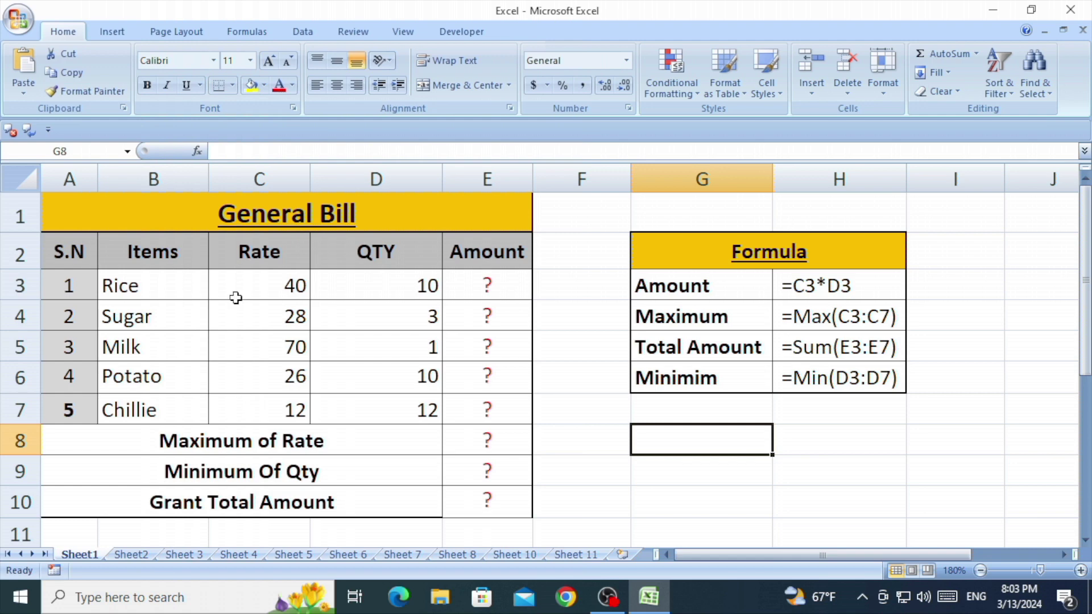
left_click(132, 555)
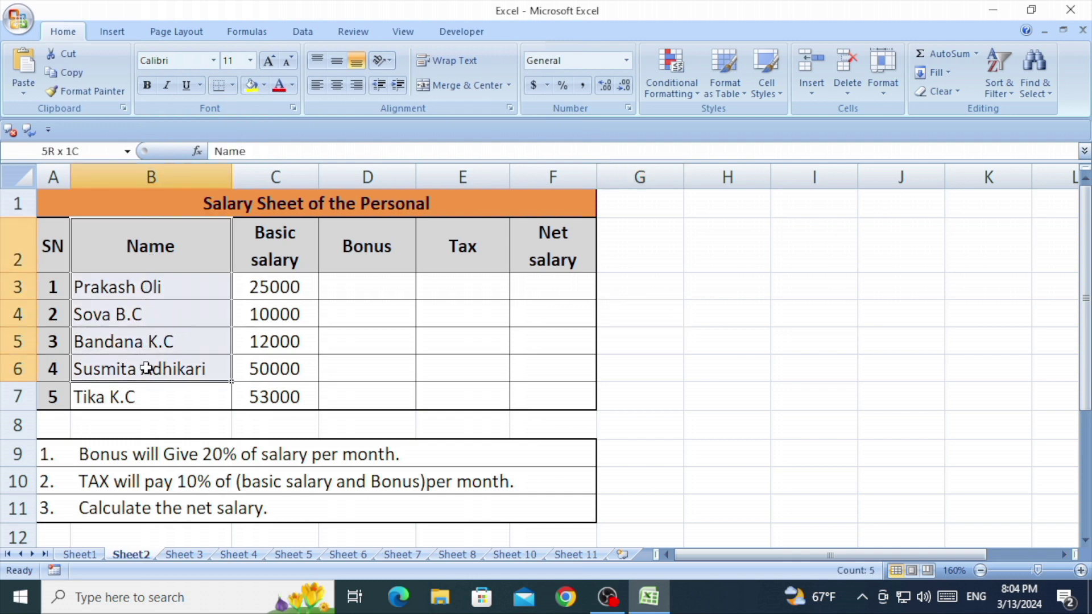
left_click_drag(152, 249, 149, 368)
left_click_drag(263, 233, 291, 384)
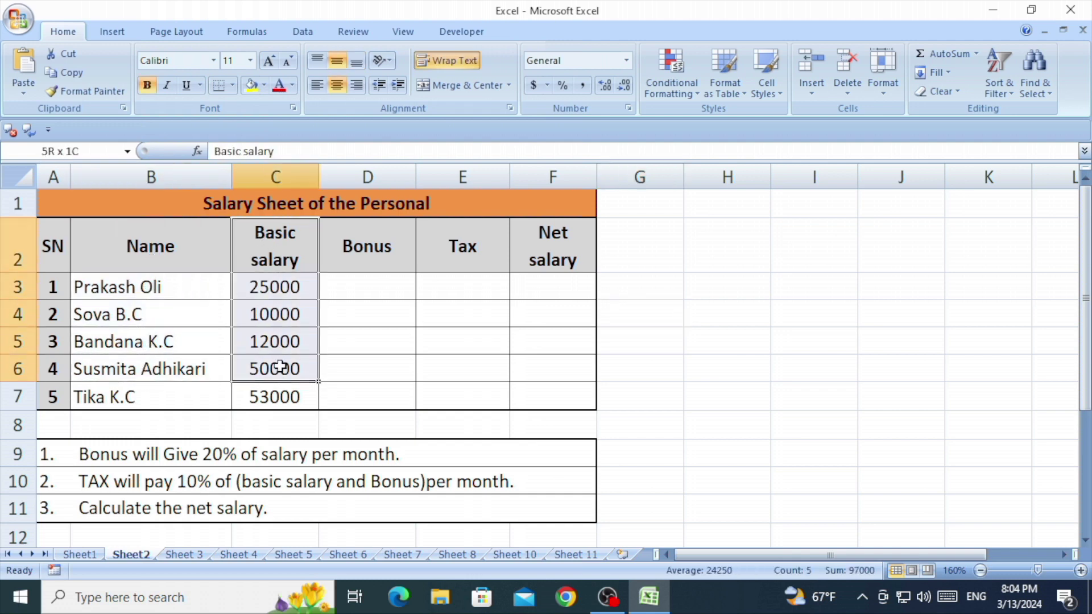
left_click(370, 254)
left_click(449, 251)
left_click(545, 251)
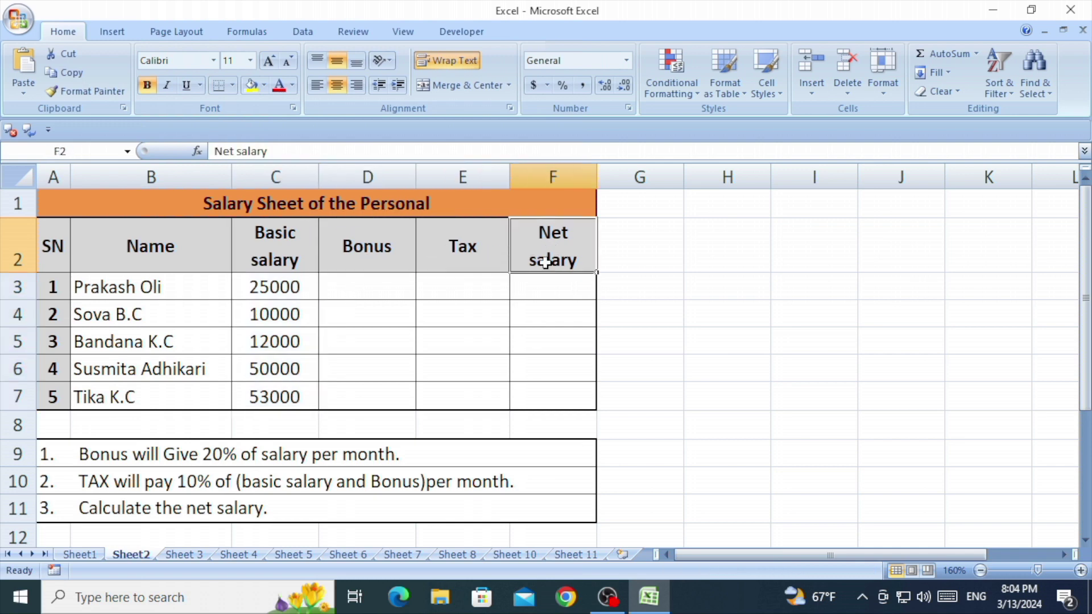
left_click(387, 259)
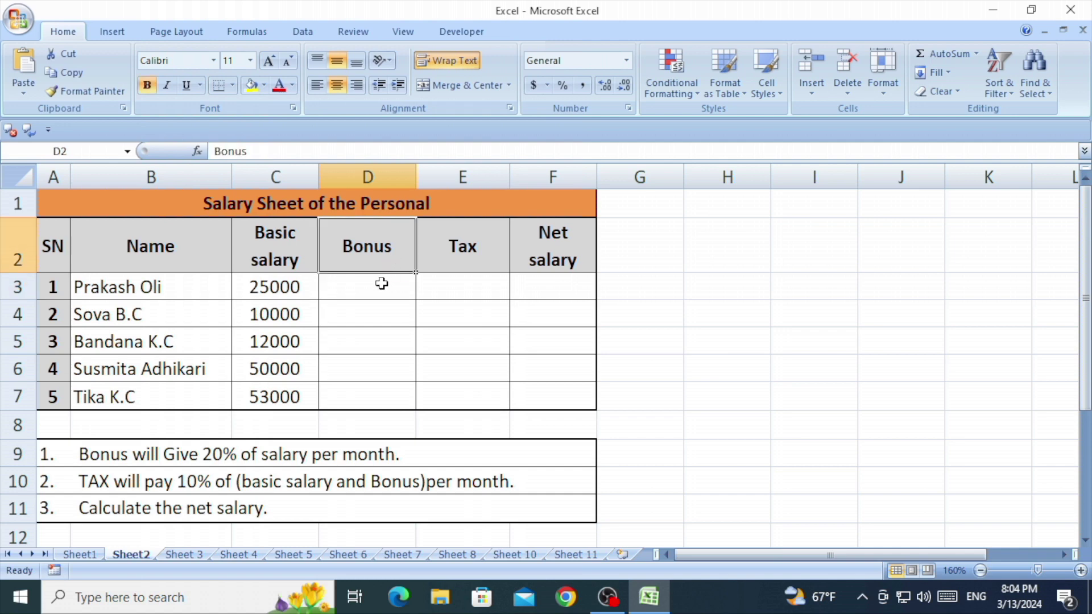
left_click(378, 287)
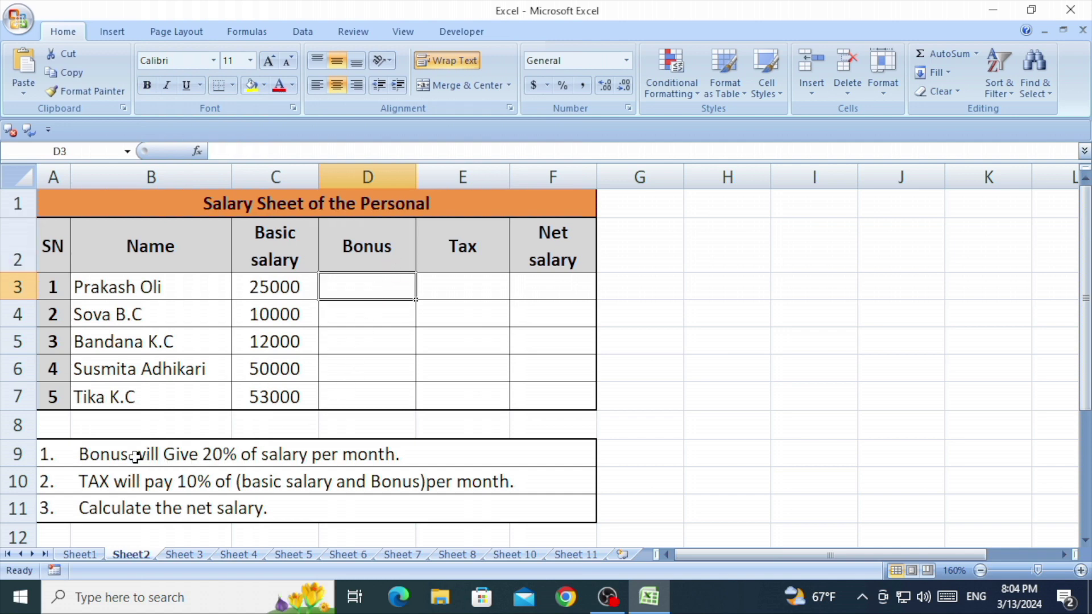
left_click(105, 456)
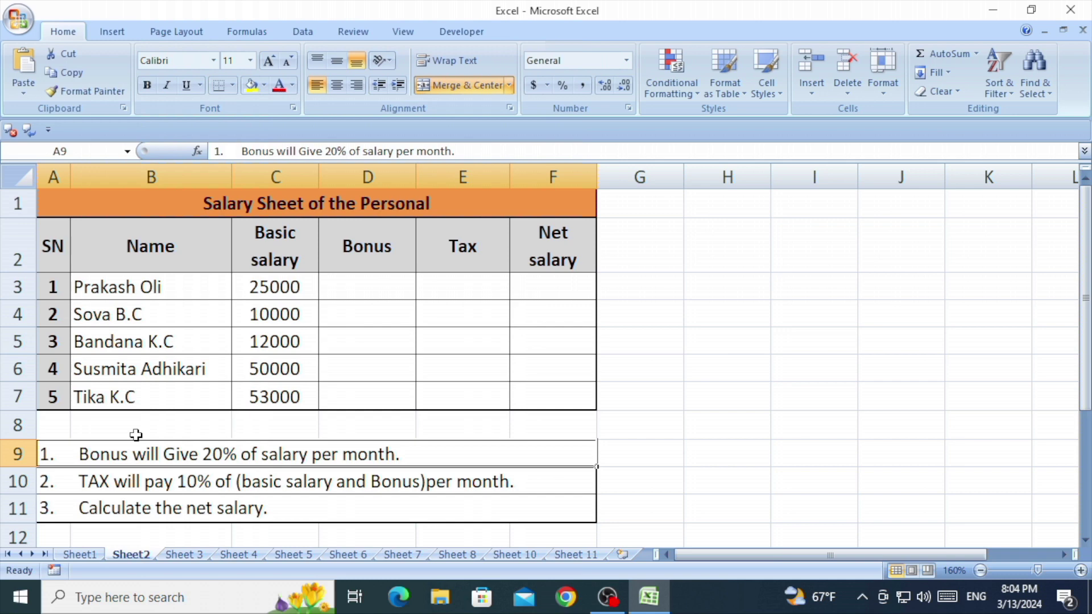
Step: Enter the formula =C3*20% in D3, giving a bonus of 5000
left_click(353, 287)
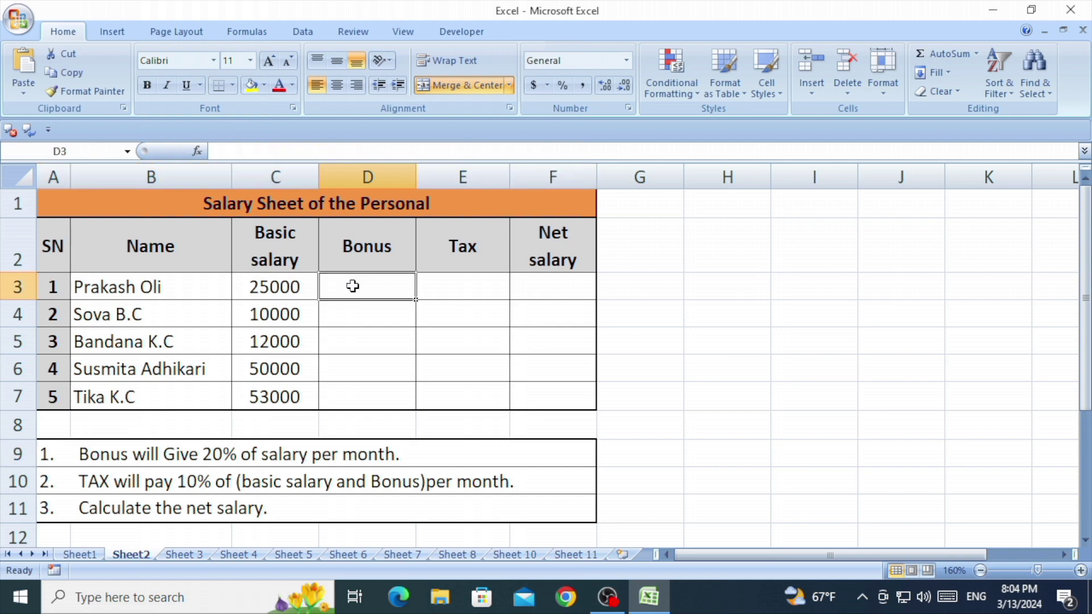
double_click(352, 287)
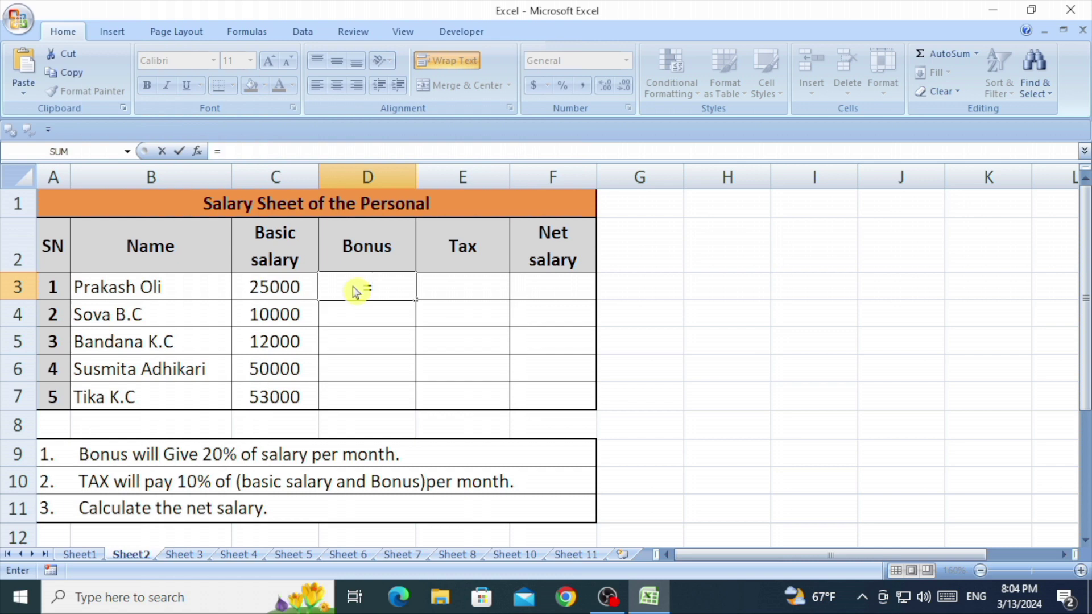
type("=")
left_click(278, 289)
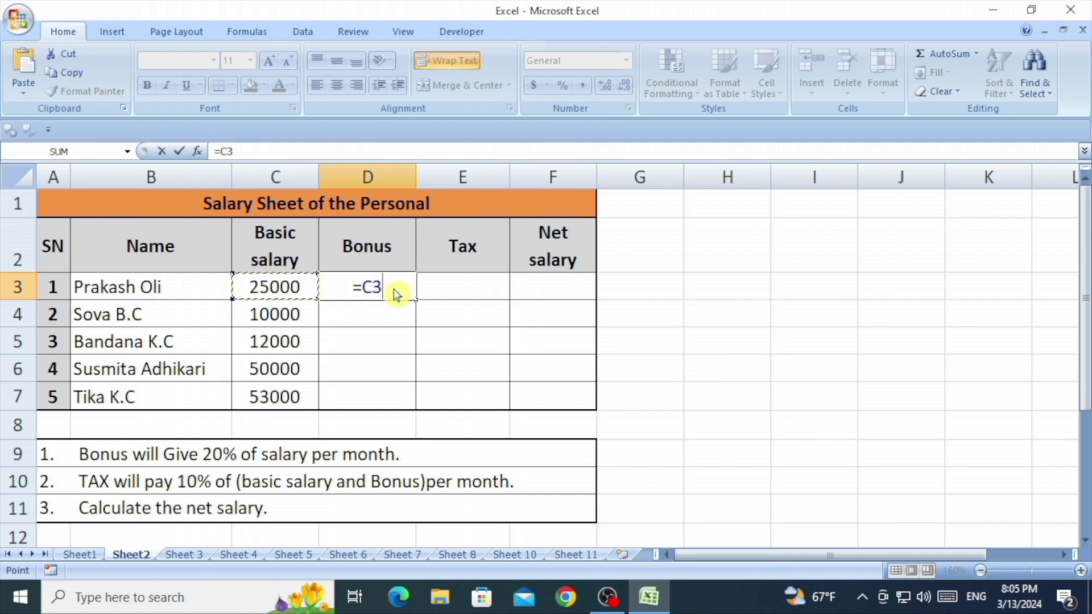
type("*")
type("2")
type("0")
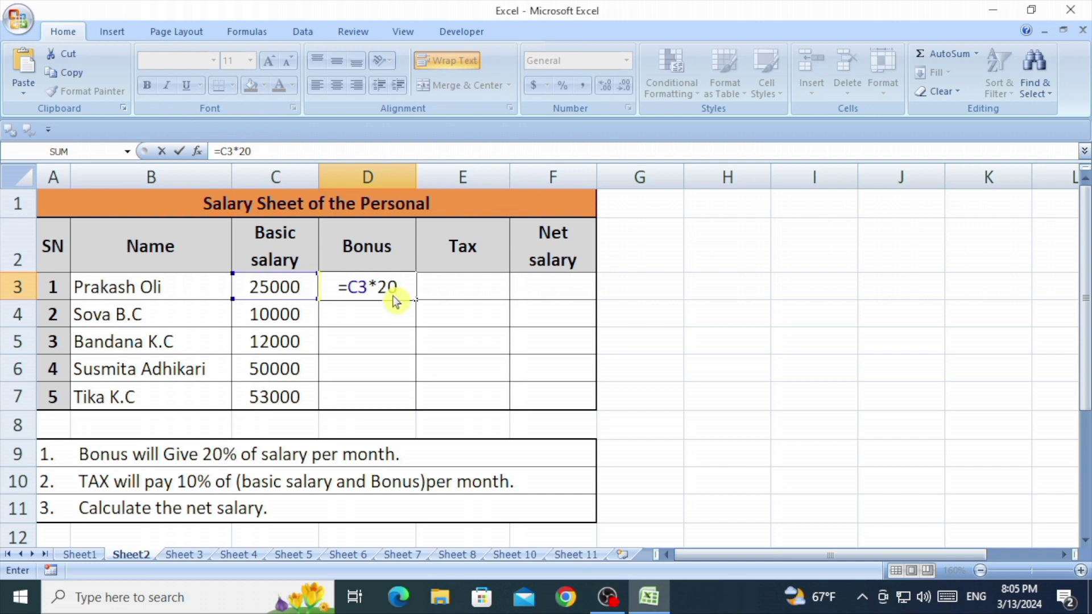
type("%")
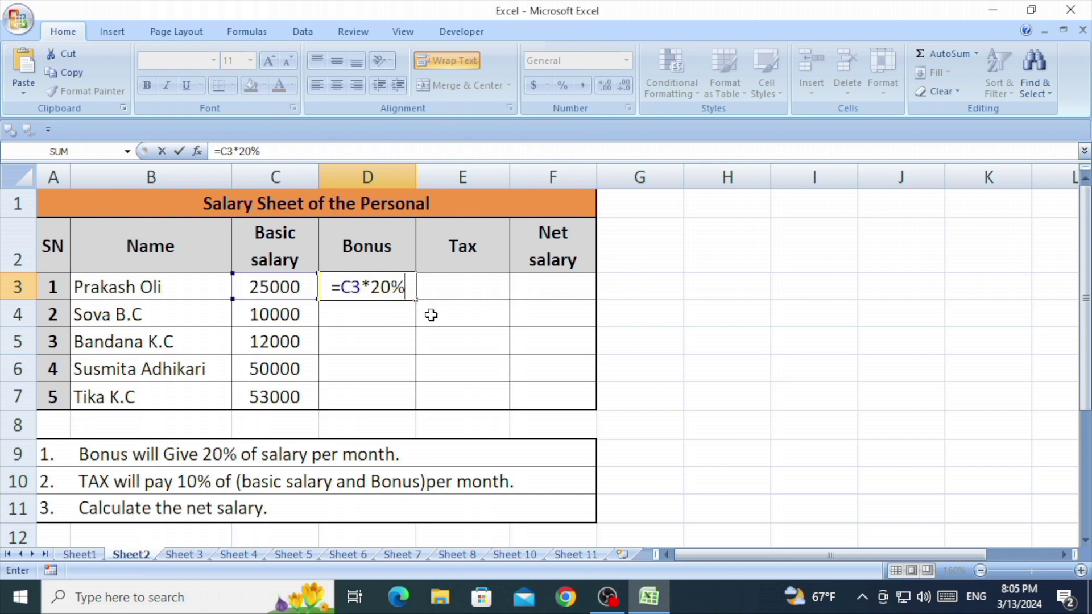
key("Return")
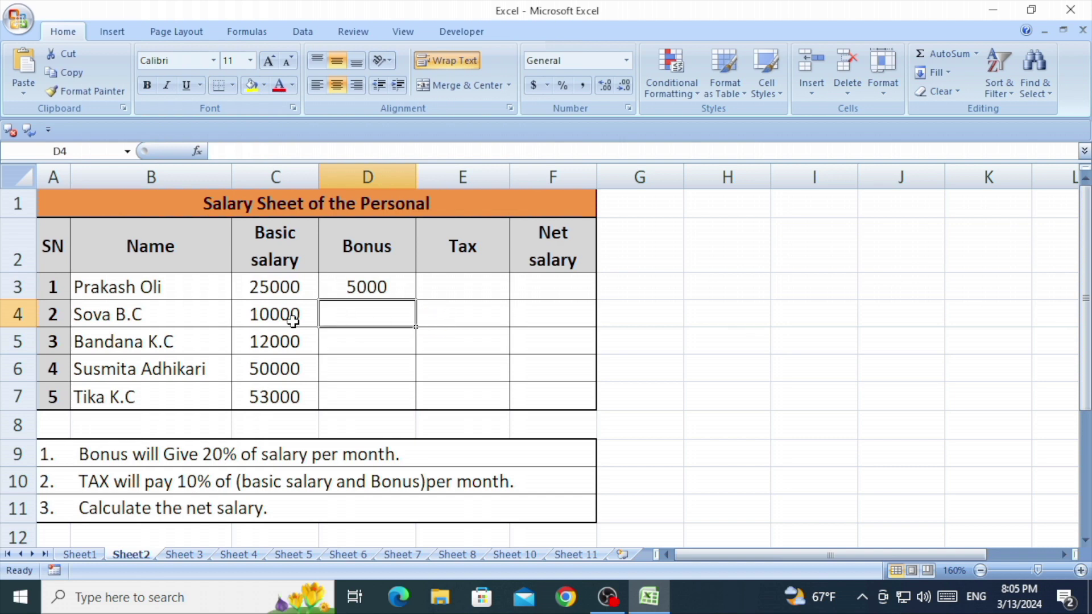
Step: Copy the D3 bonus formula down to D7, giving 5000, 2000, 2400, 10000 and 10600
left_click(341, 290)
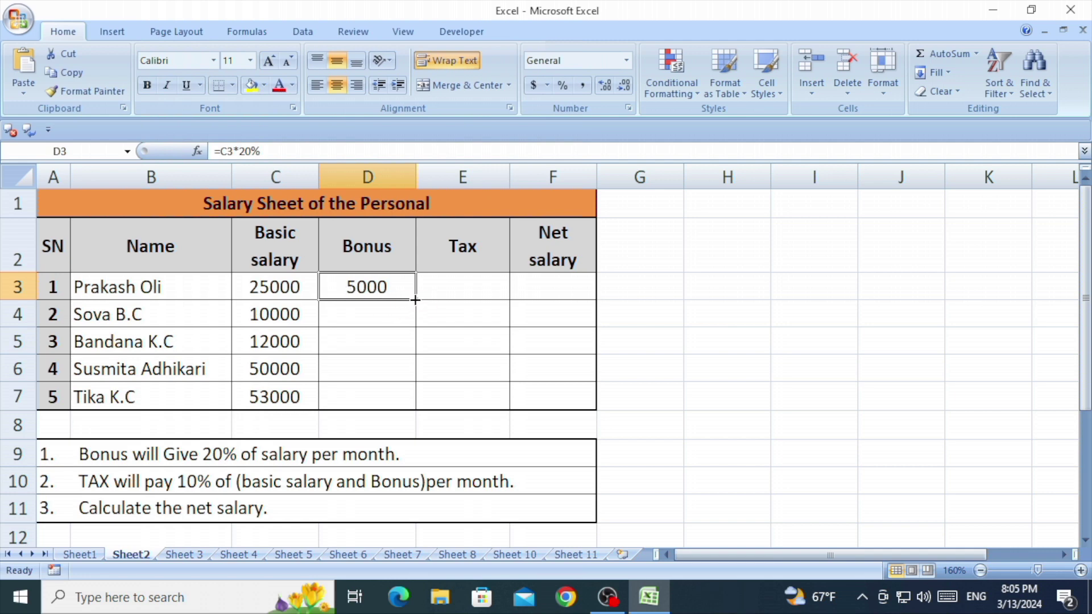
double_click(415, 300)
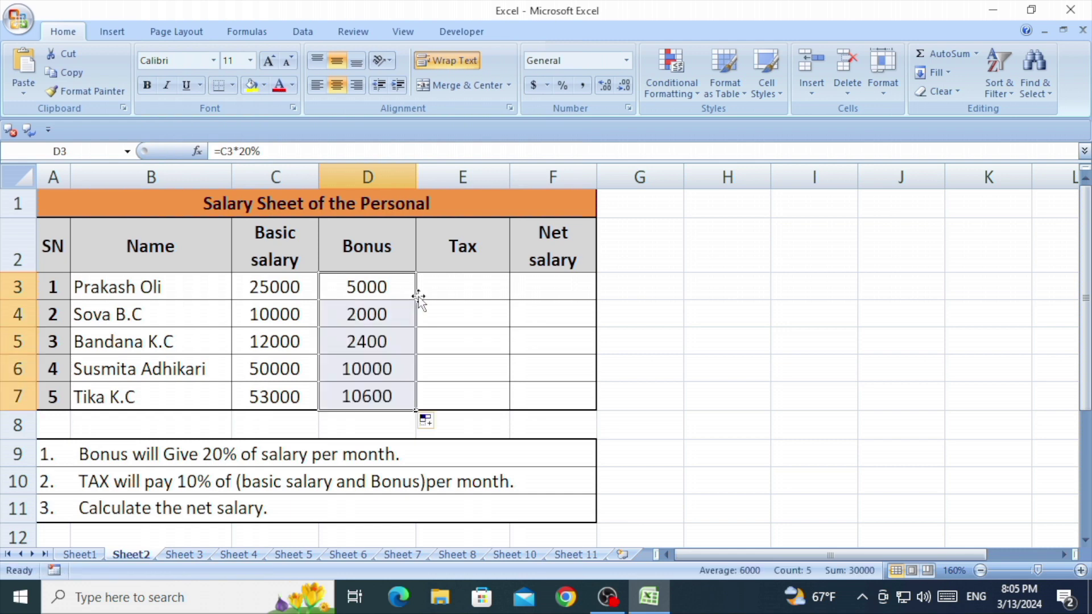
left_click(458, 290)
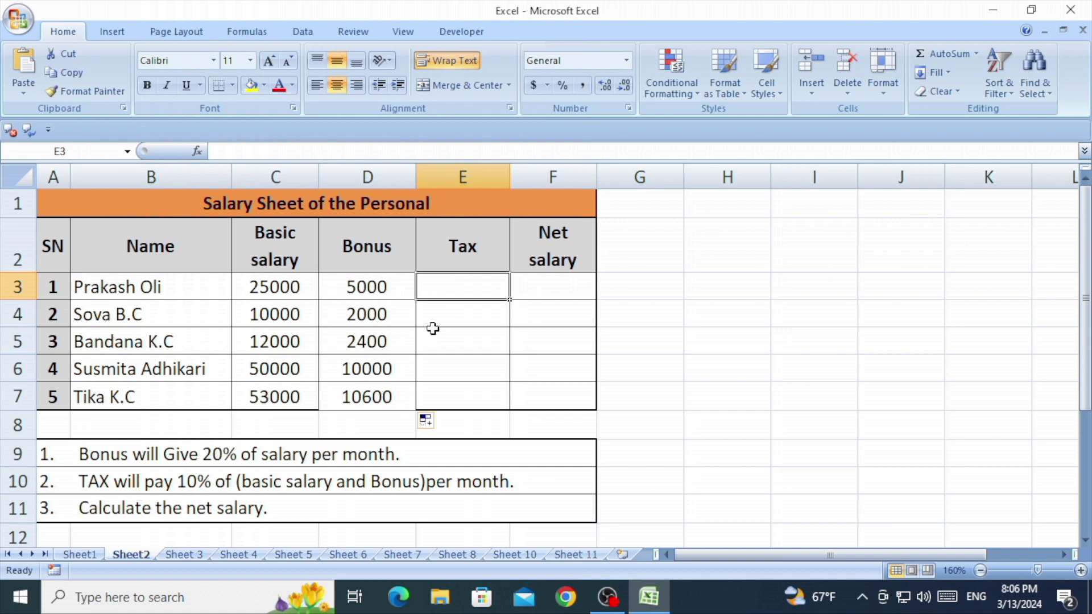
Step: Enter the tax formula =(C3+D3)*10% in E3
type("=")
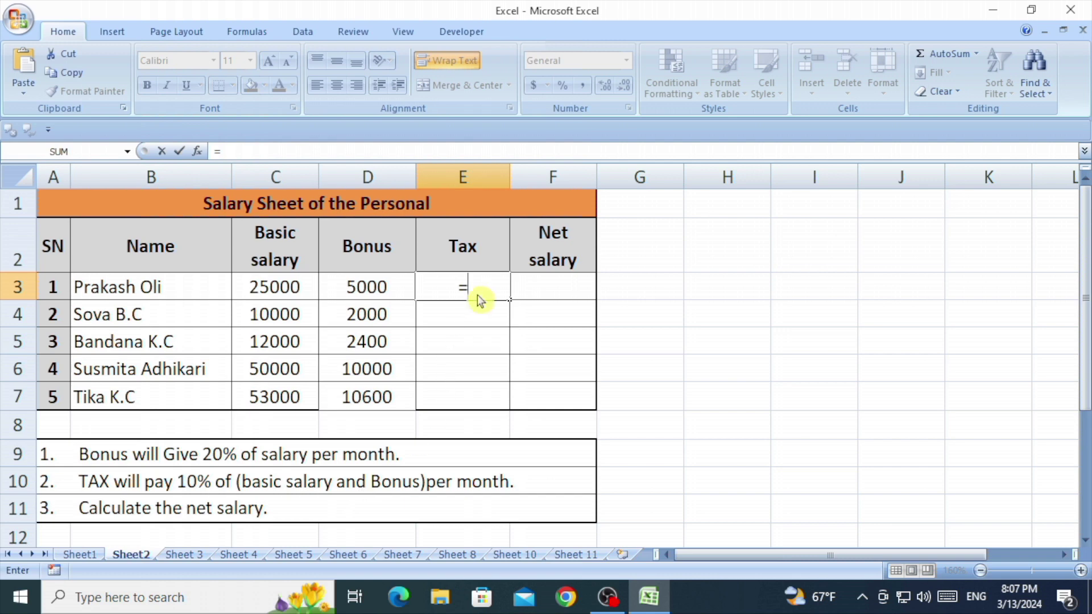
type("(")
left_click(279, 289)
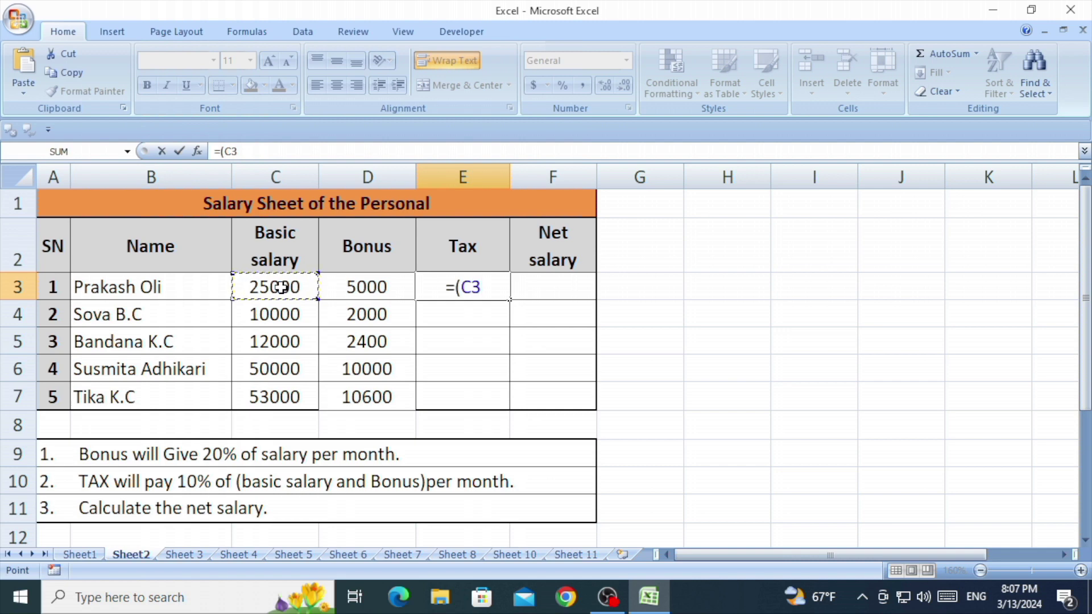
type("+")
left_click(349, 289)
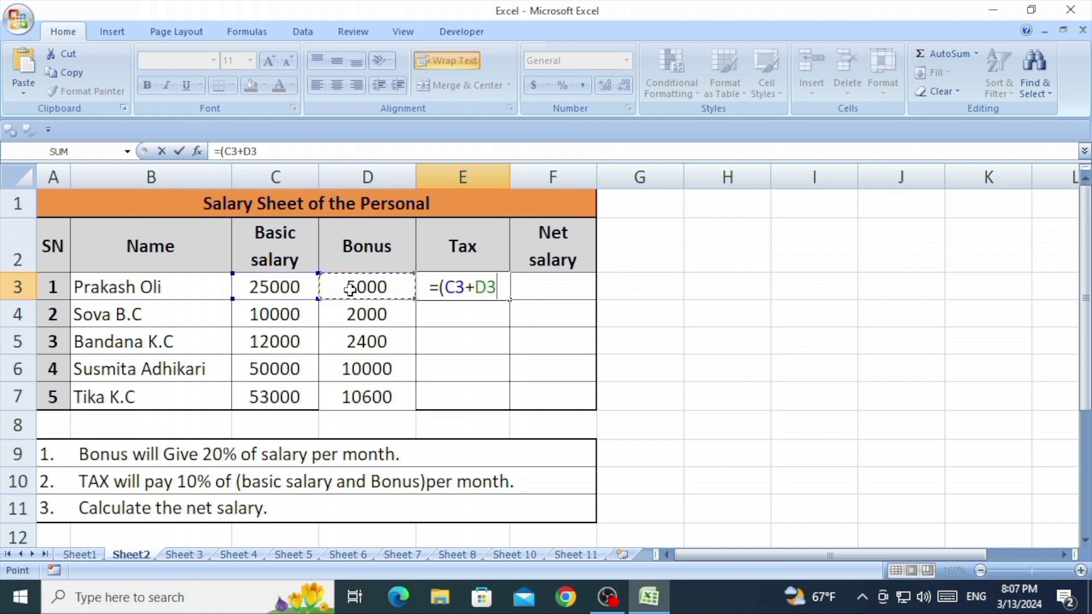
type(")")
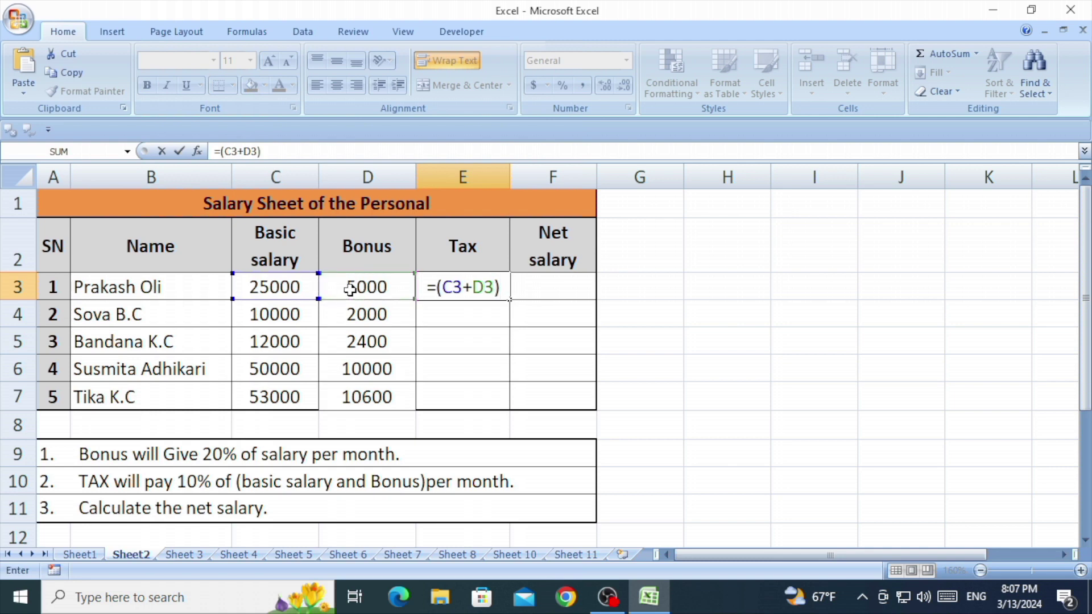
type("*1")
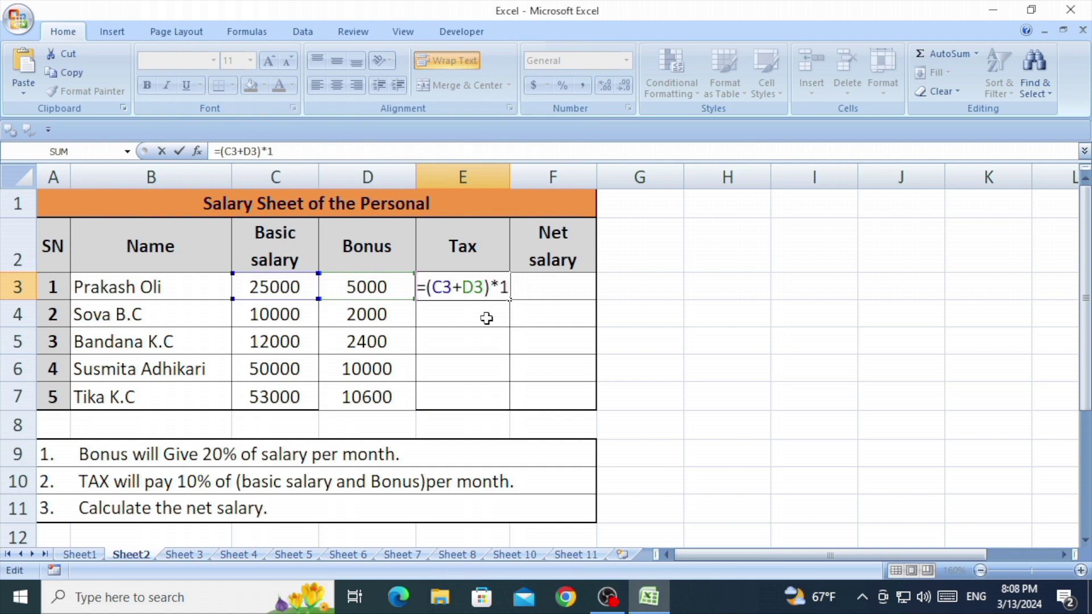
type("0%")
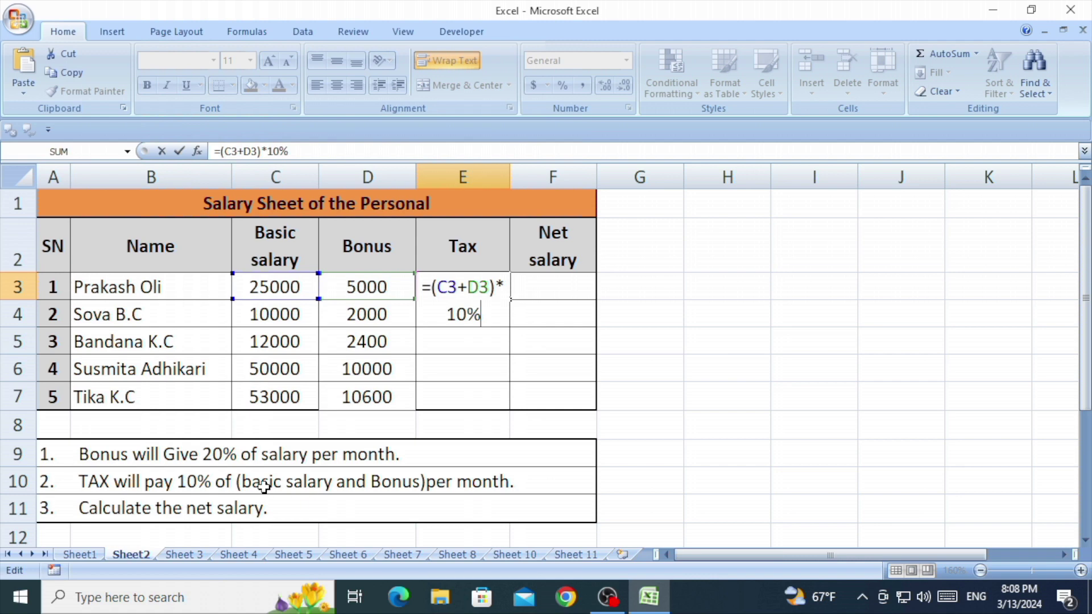
key("Return")
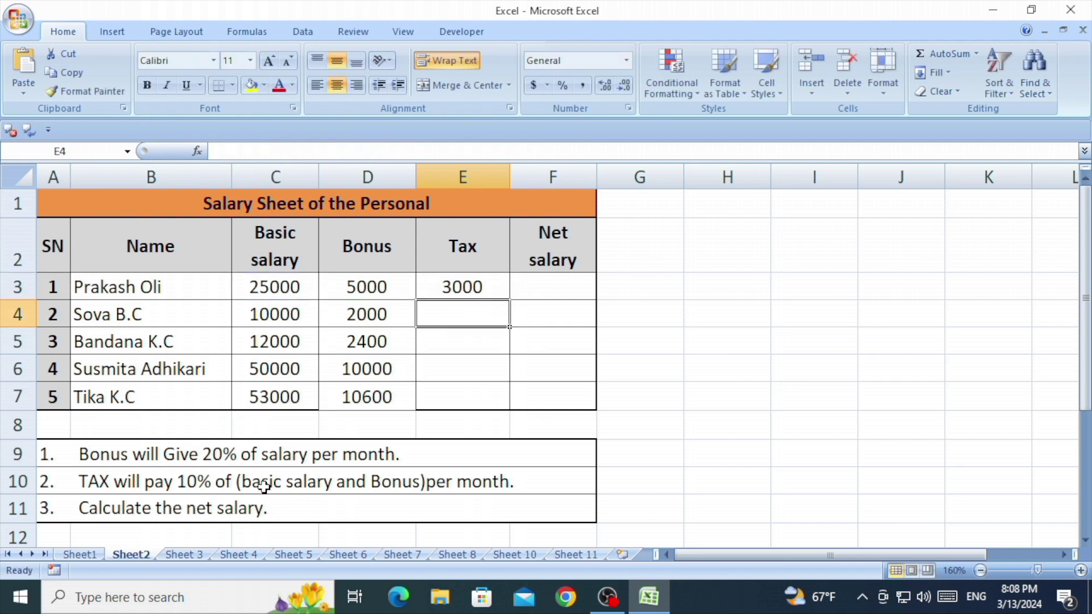
Step: Copy the tax formula down to E7, giving 3000, 1200, 1440, 6000 and 6360
left_click(489, 287)
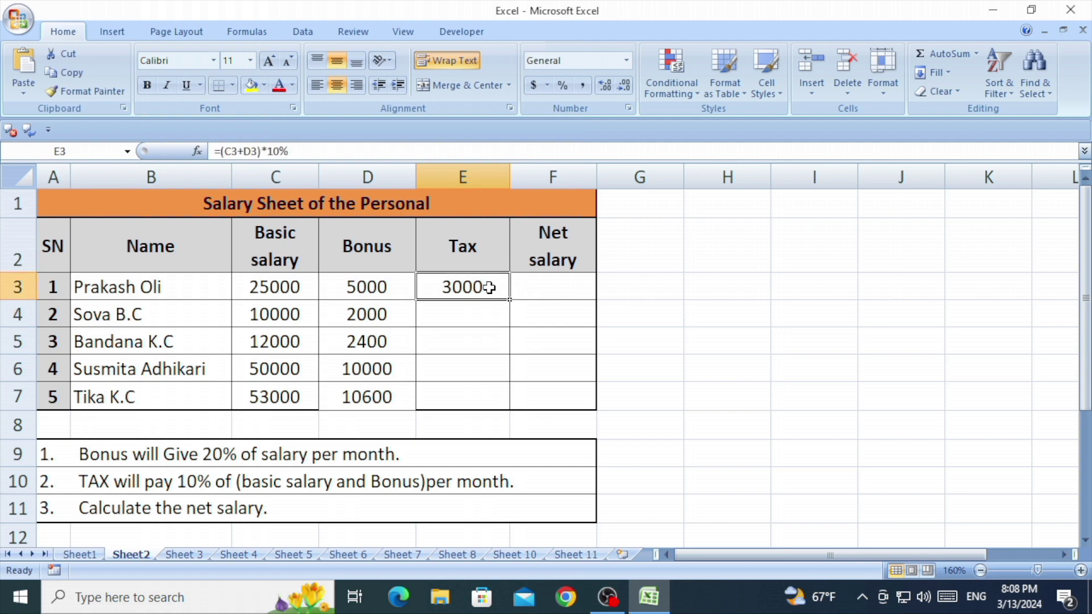
double_click(510, 301)
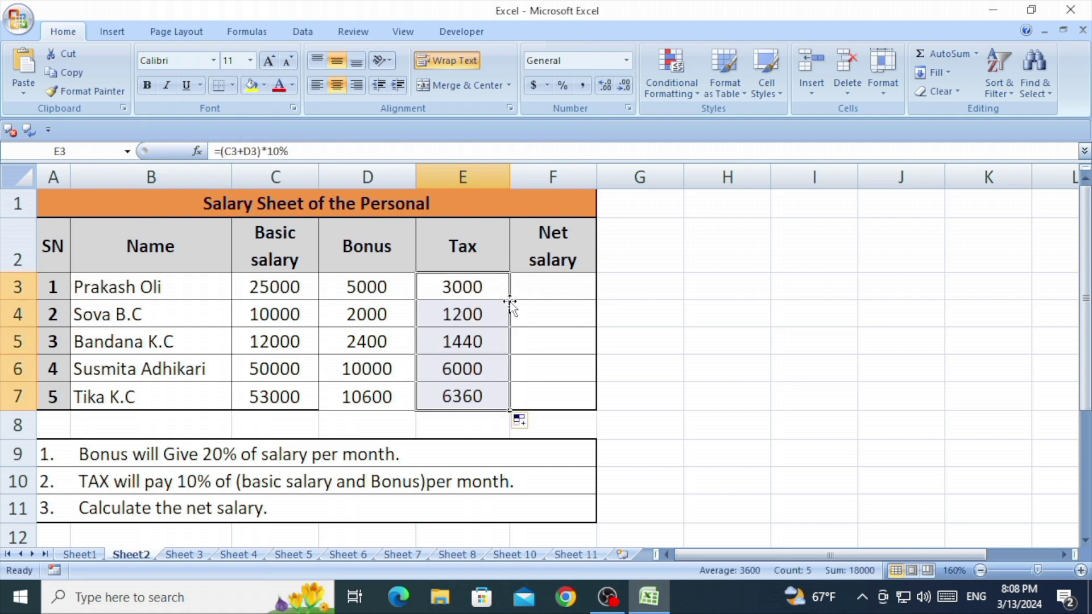
left_click(535, 292)
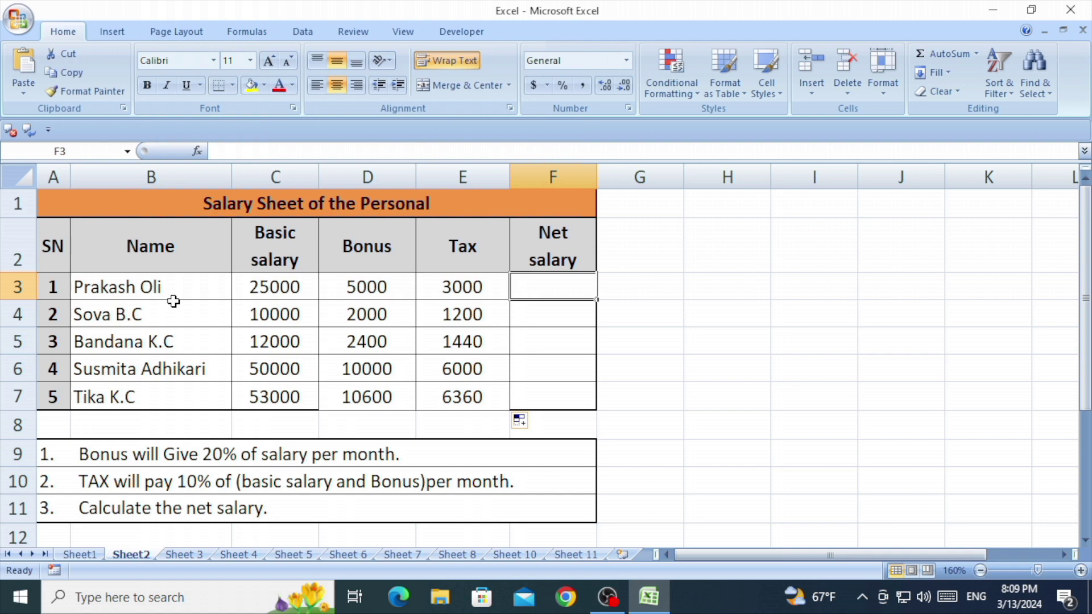
left_click(268, 298)
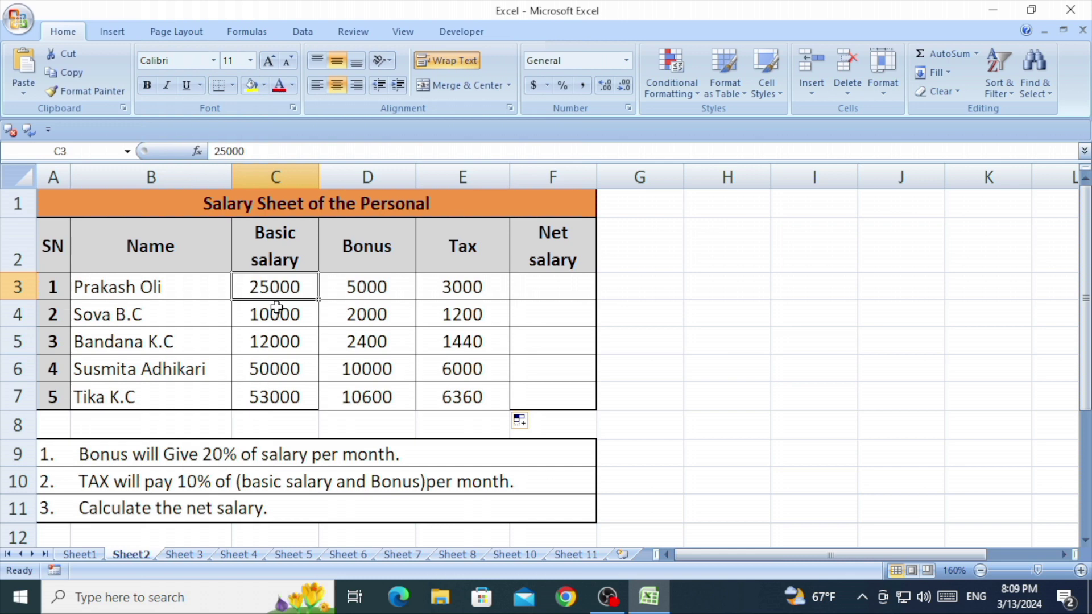
left_click(357, 289)
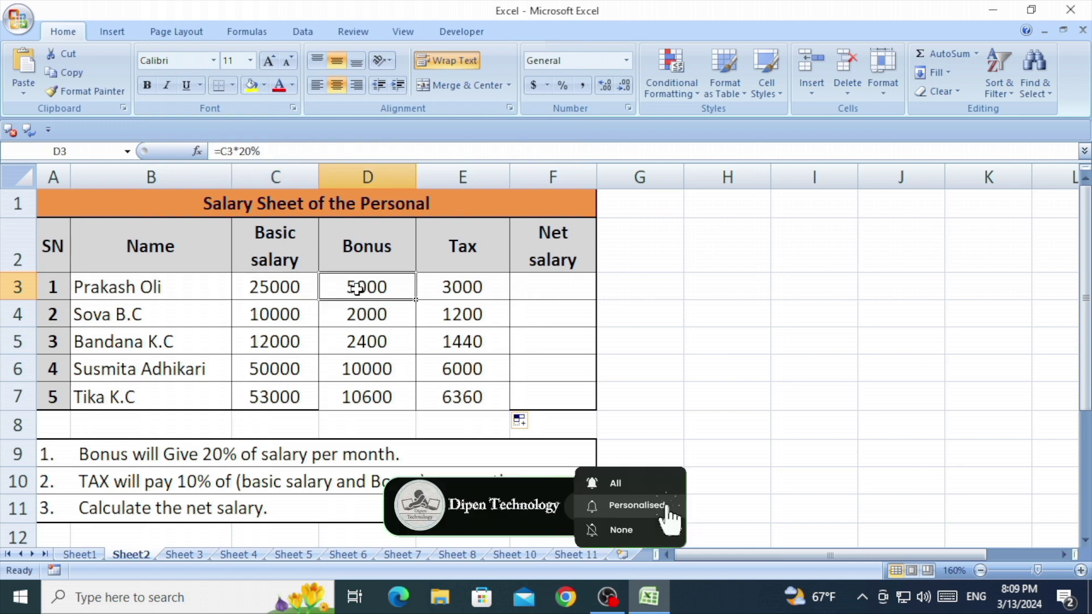
left_click(470, 290)
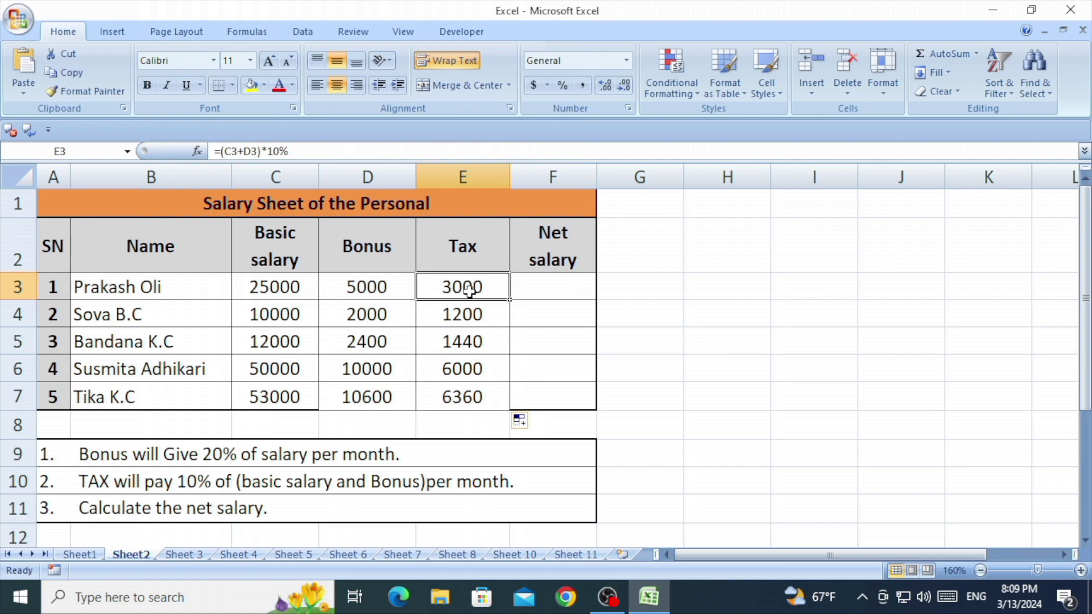
left_click(528, 283)
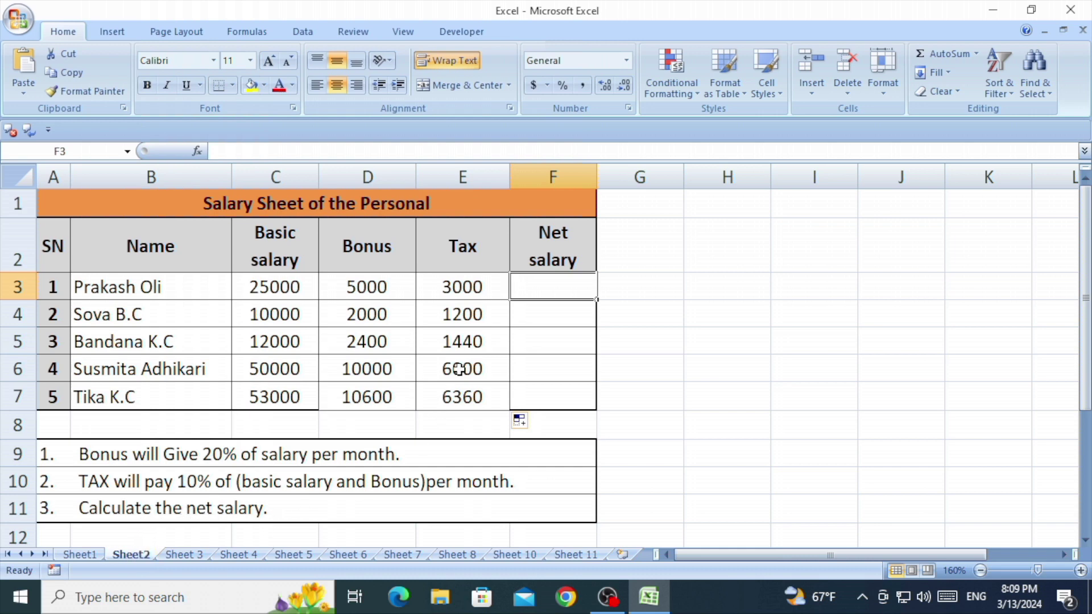
Step: Enter =C3+D3-E3 in F3 so the first net salary shows 27000
left_click(522, 283)
type("=")
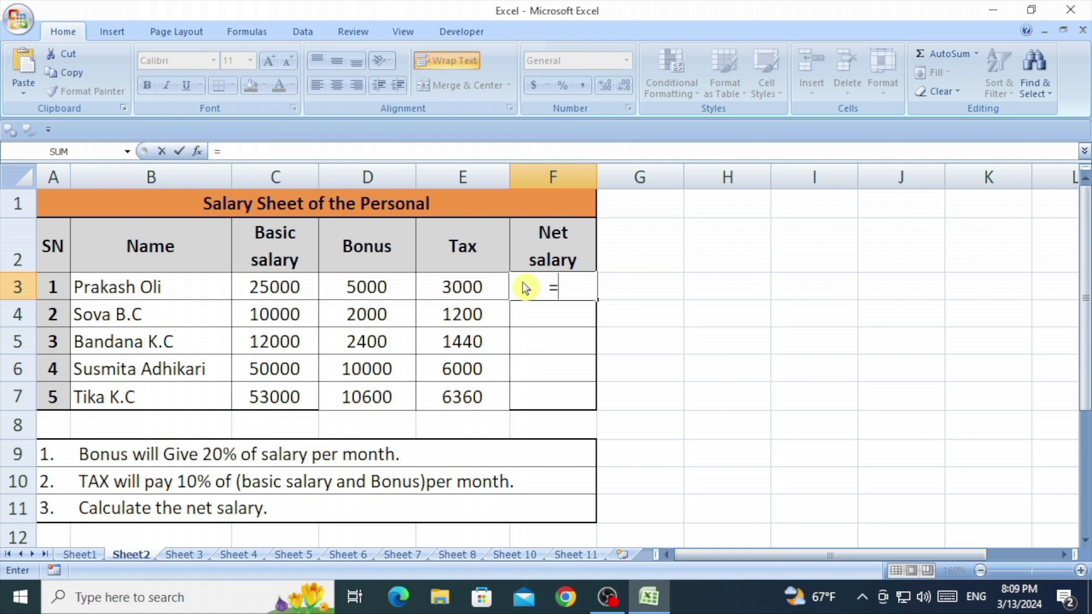
left_click(288, 288)
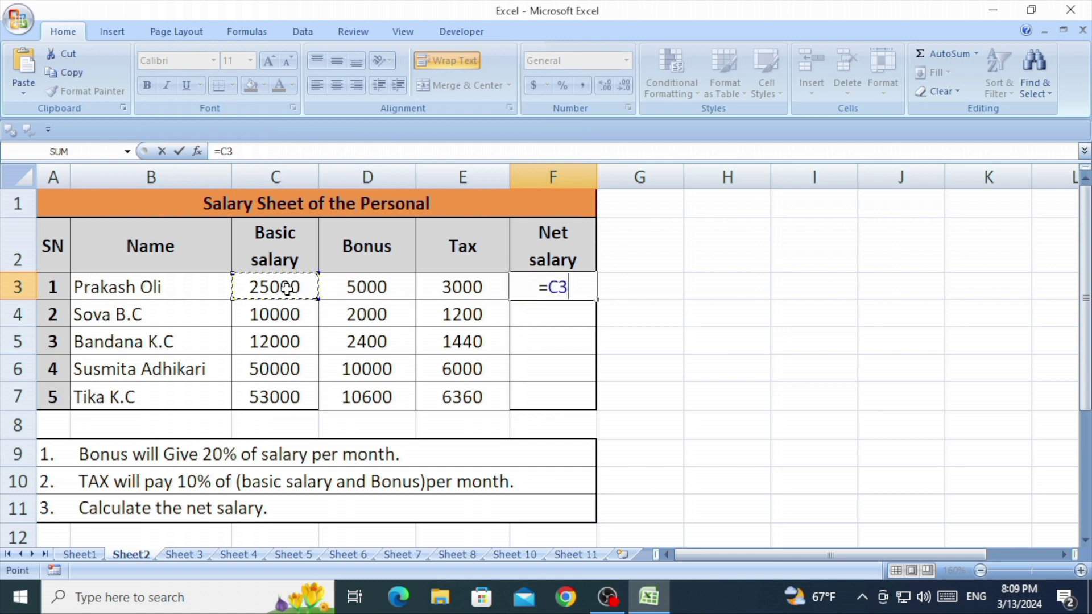
type("+")
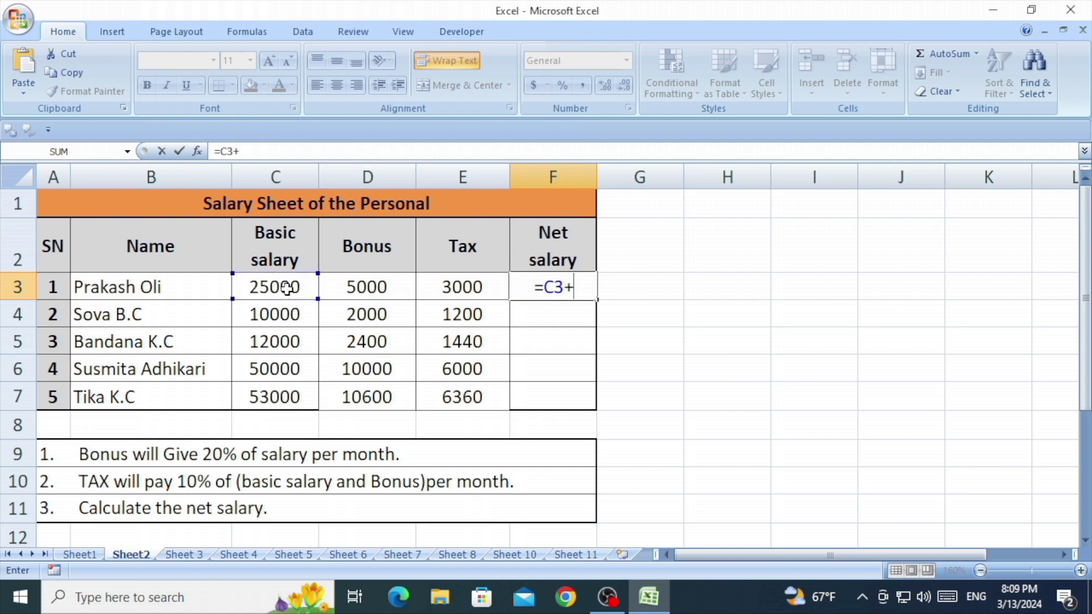
left_click(356, 288)
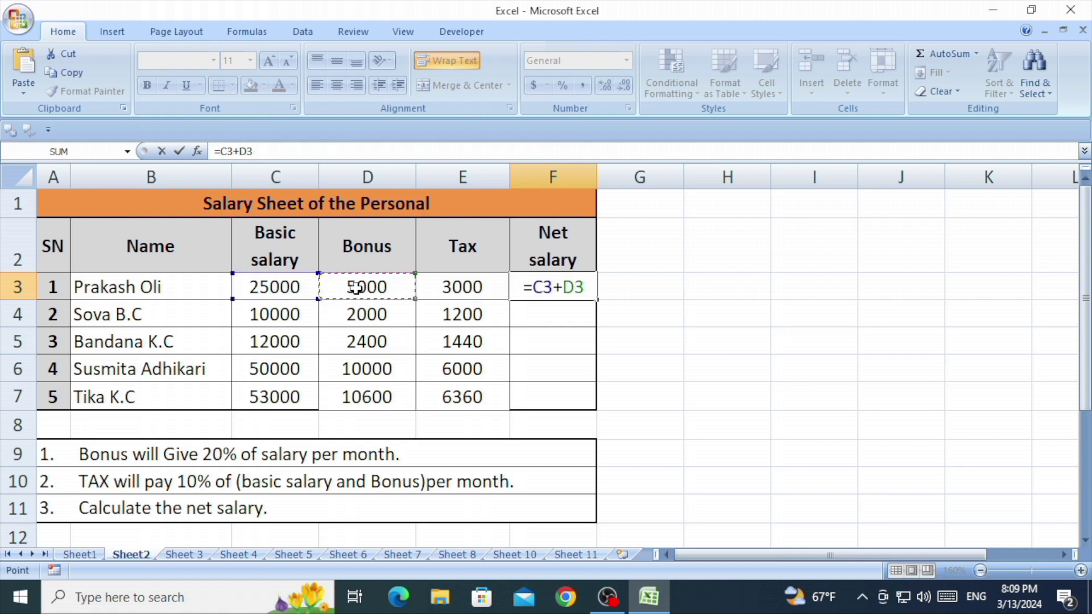
type("-")
left_click(430, 285)
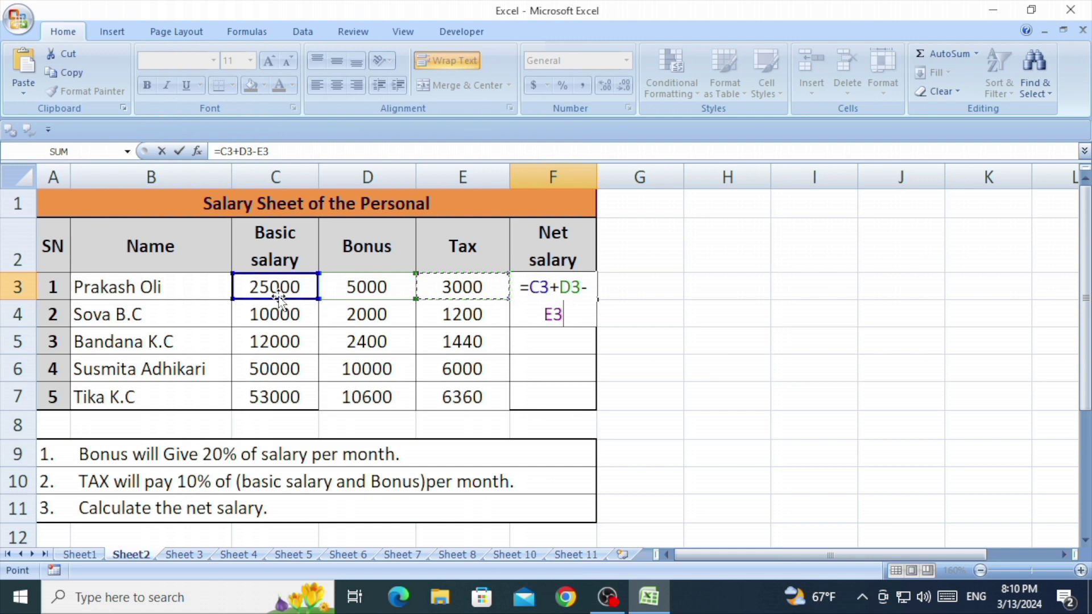
key("Return")
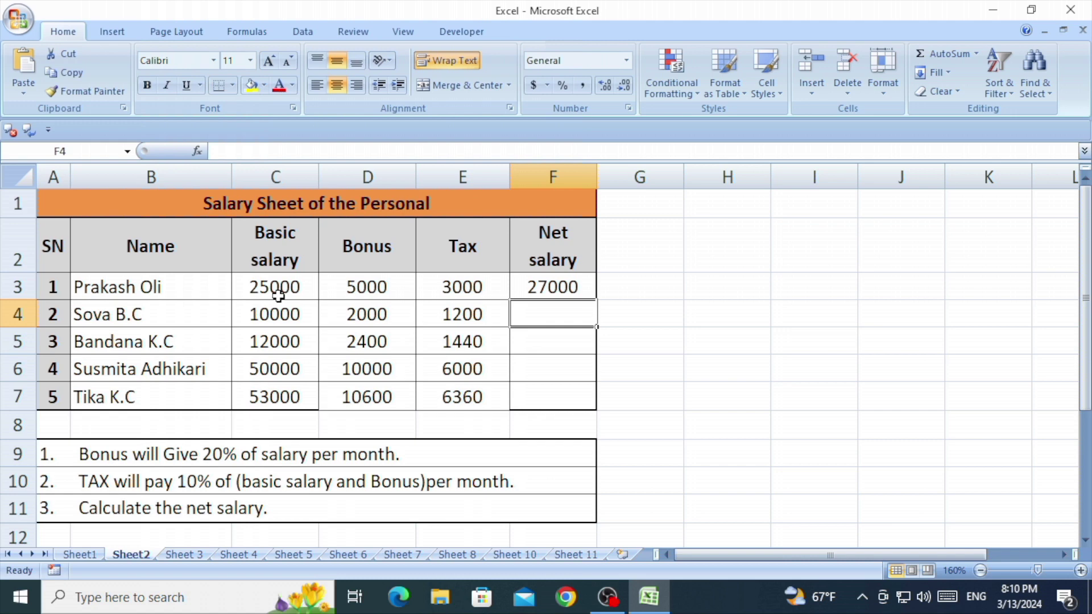
Step: Review the first employee's basic salary, bonus and tax cells C3, D3 and E3
left_click(278, 293)
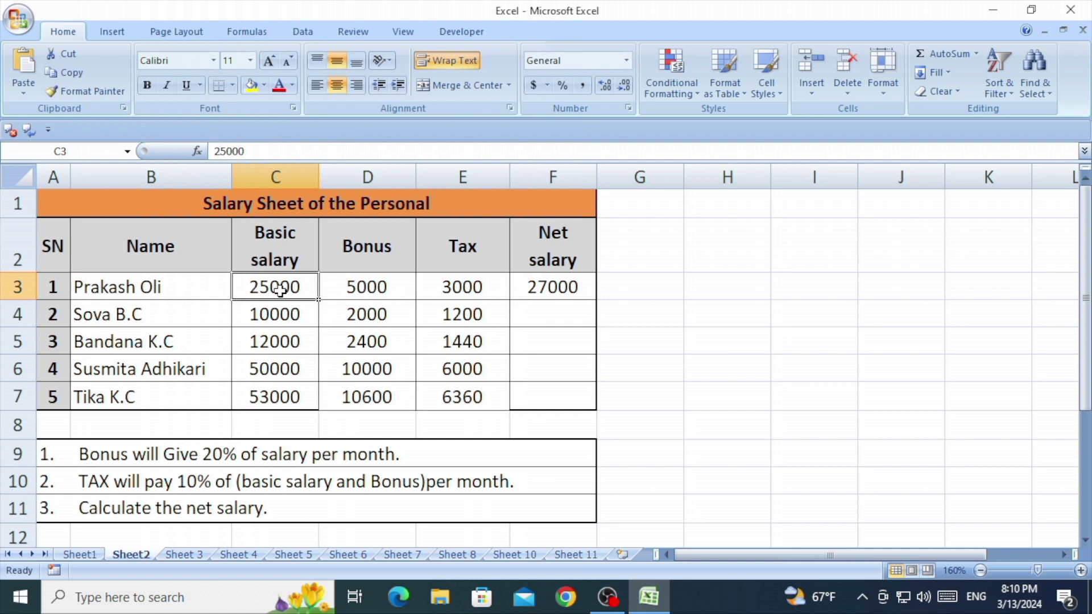
left_click(346, 288)
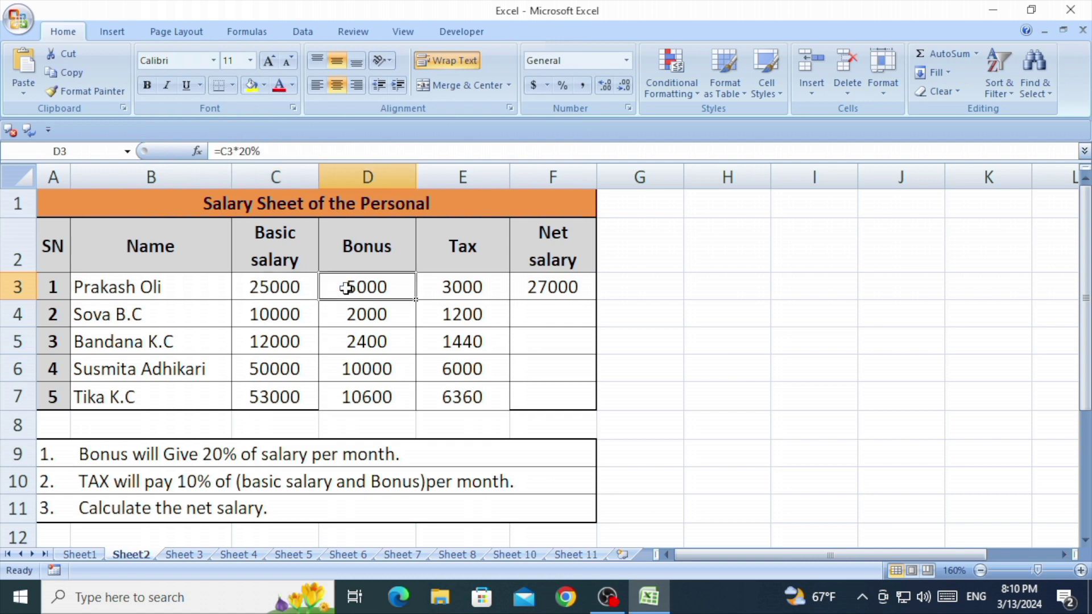
left_click(437, 284)
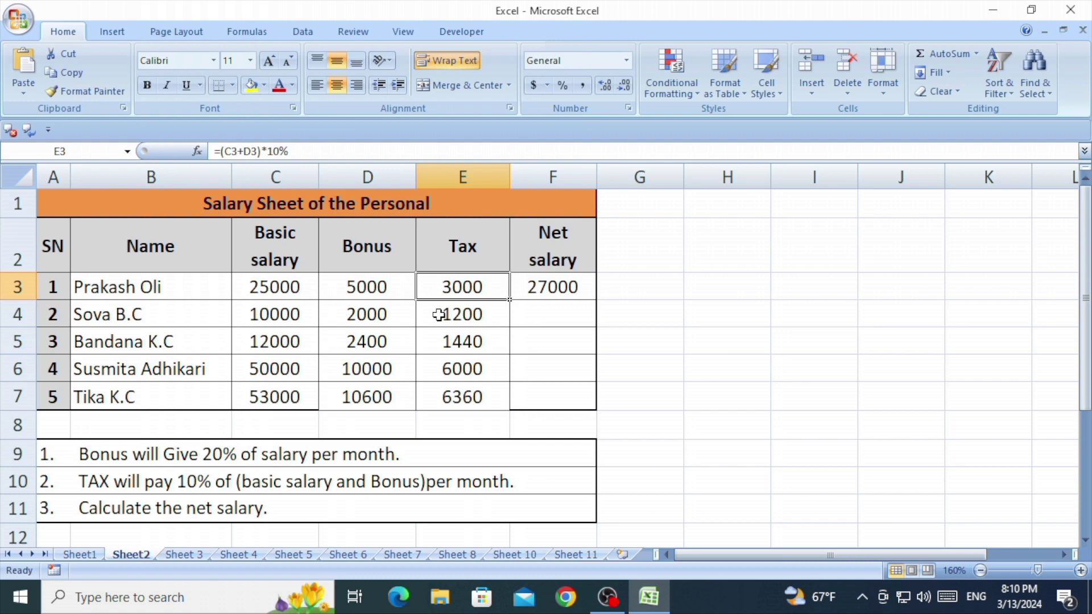
Step: Copy the F3 net salary formula down to F7, giving 10800, 12960, 54000 and 57240
left_click(565, 289)
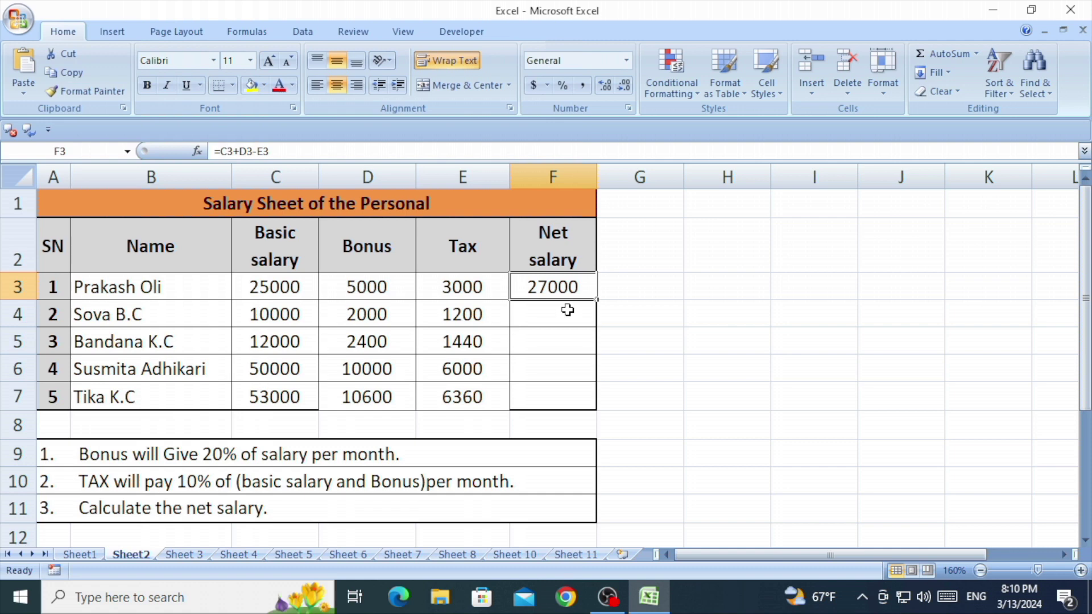
double_click(599, 302)
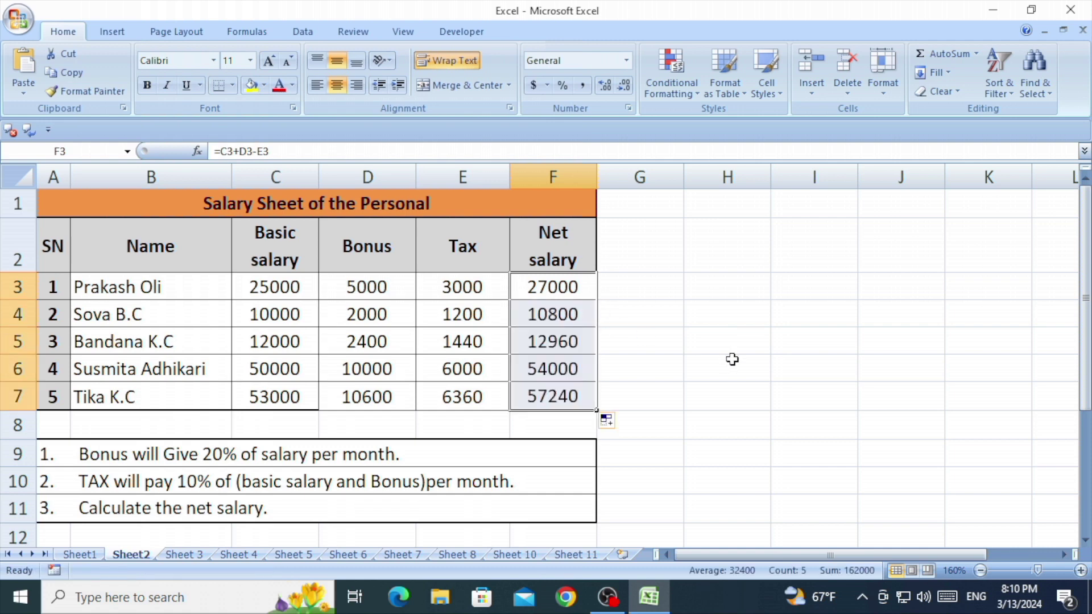
left_click(727, 389)
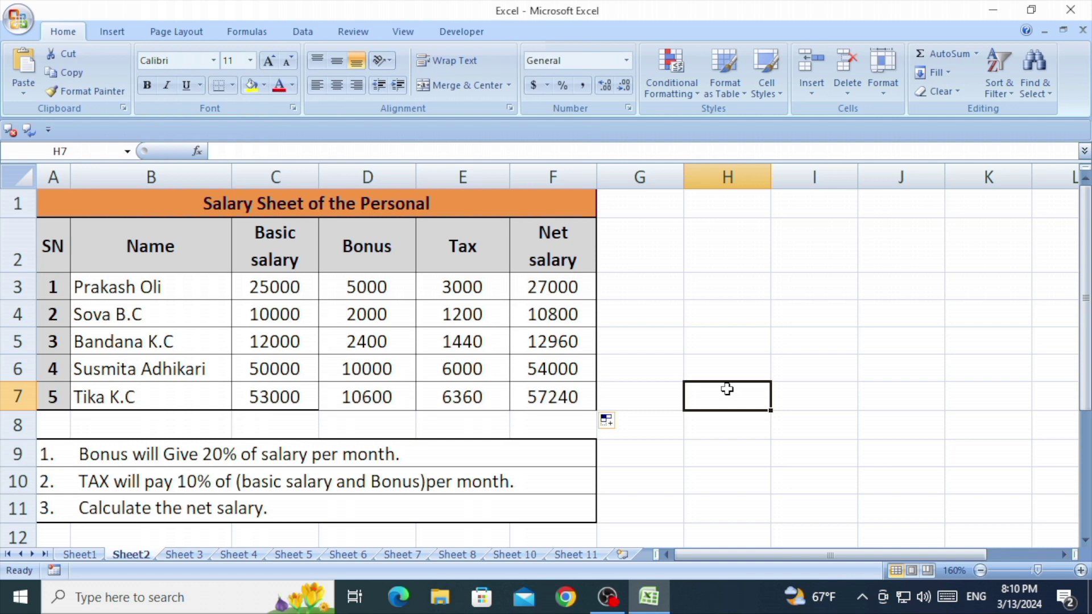
Step: Glance at Sheet 3, then go to Sheet 4 with its empty HA, PF and Net Salary columns
left_click(182, 555)
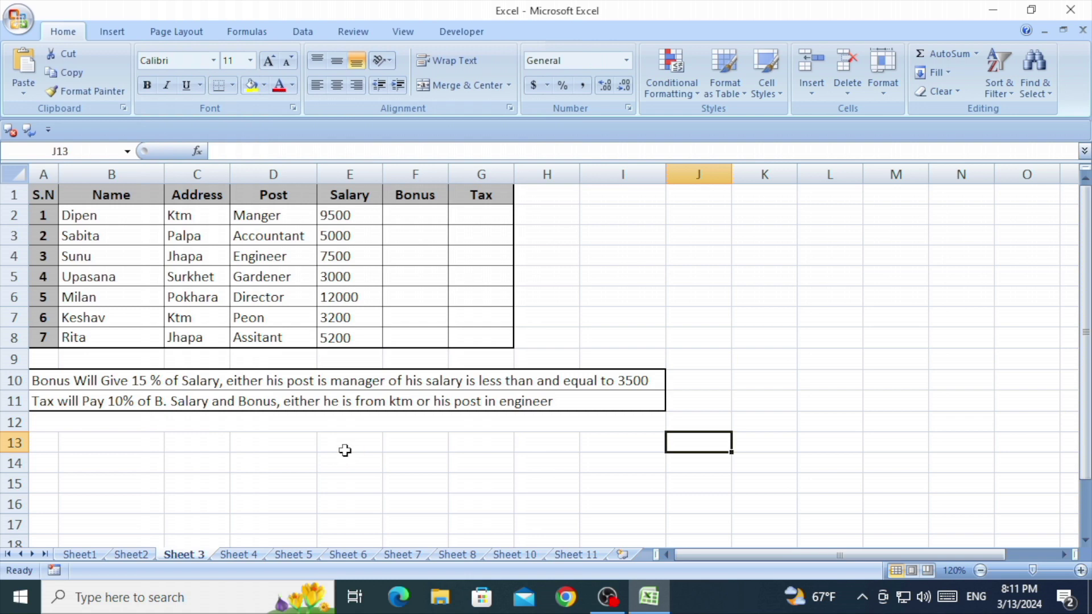
left_click(251, 557)
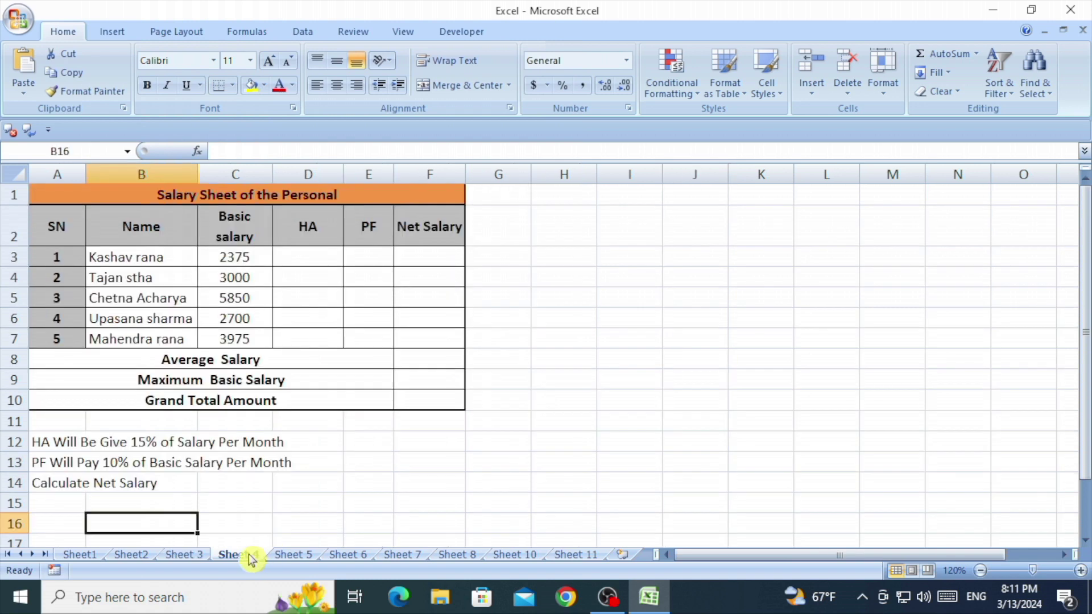